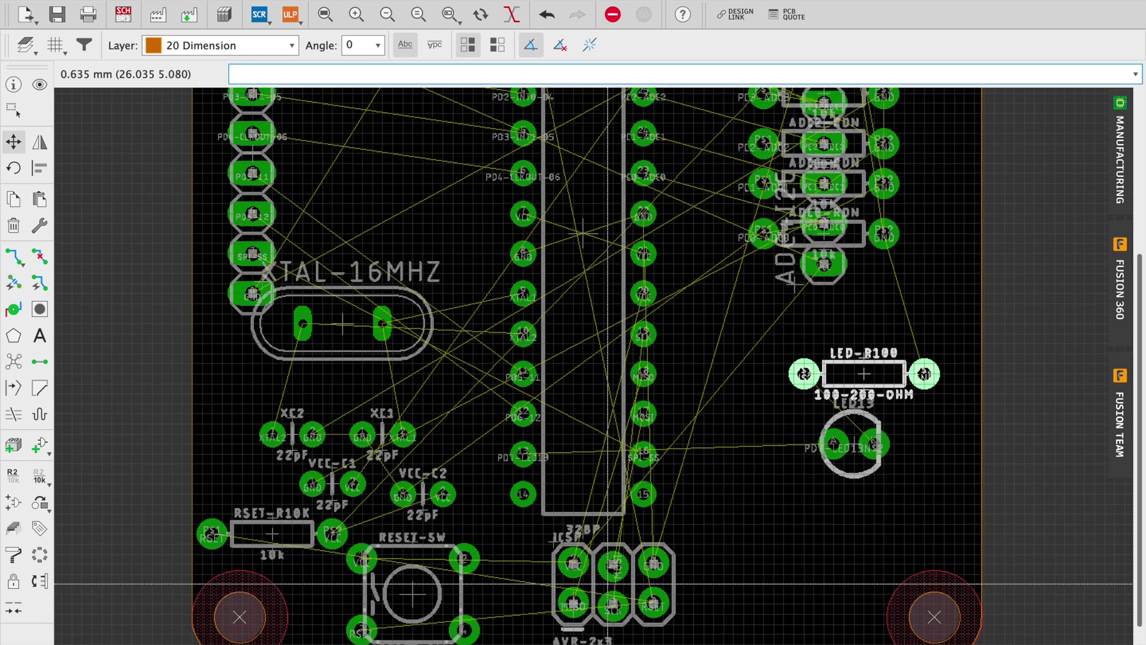
scroll(608, 584, up, 1)
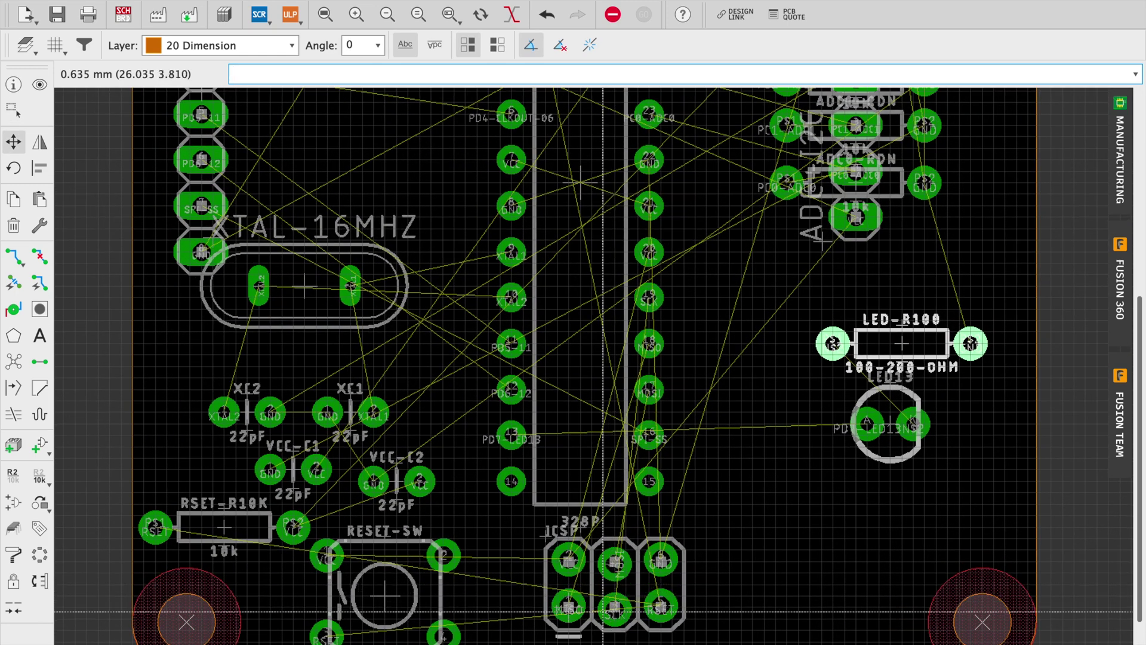
Step: Rotate the ICSP header 90° and set it at the bottom right edge of the board
drag(566, 605, 767, 593)
scroll(768, 594, down, 1)
right_click(774, 595)
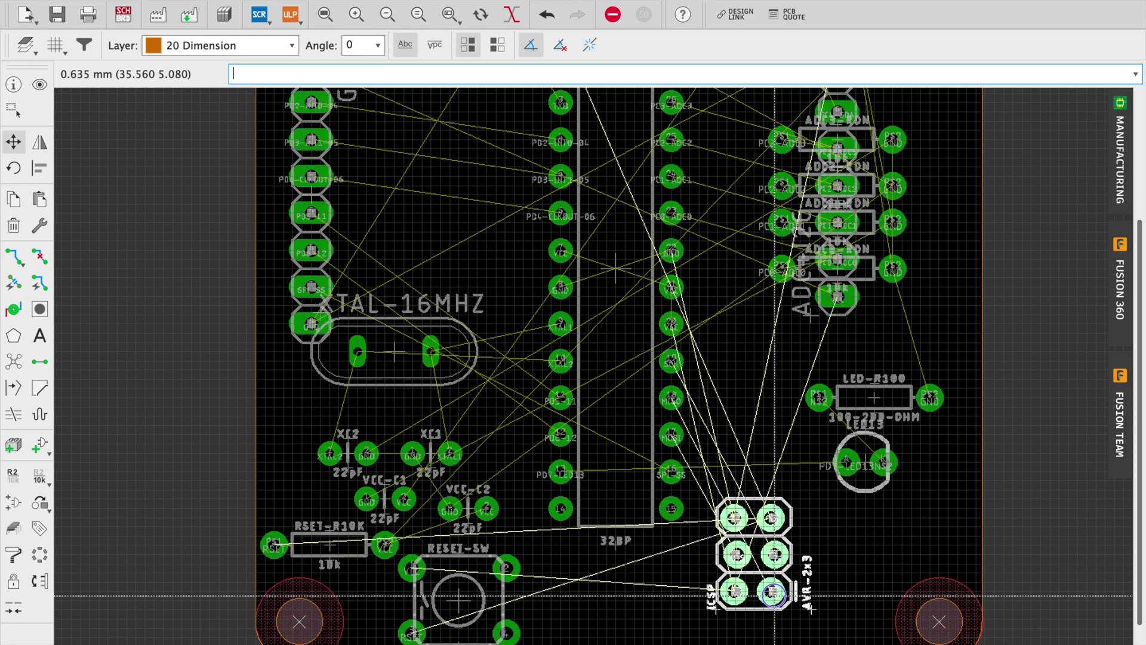
scroll(772, 567, down, 1)
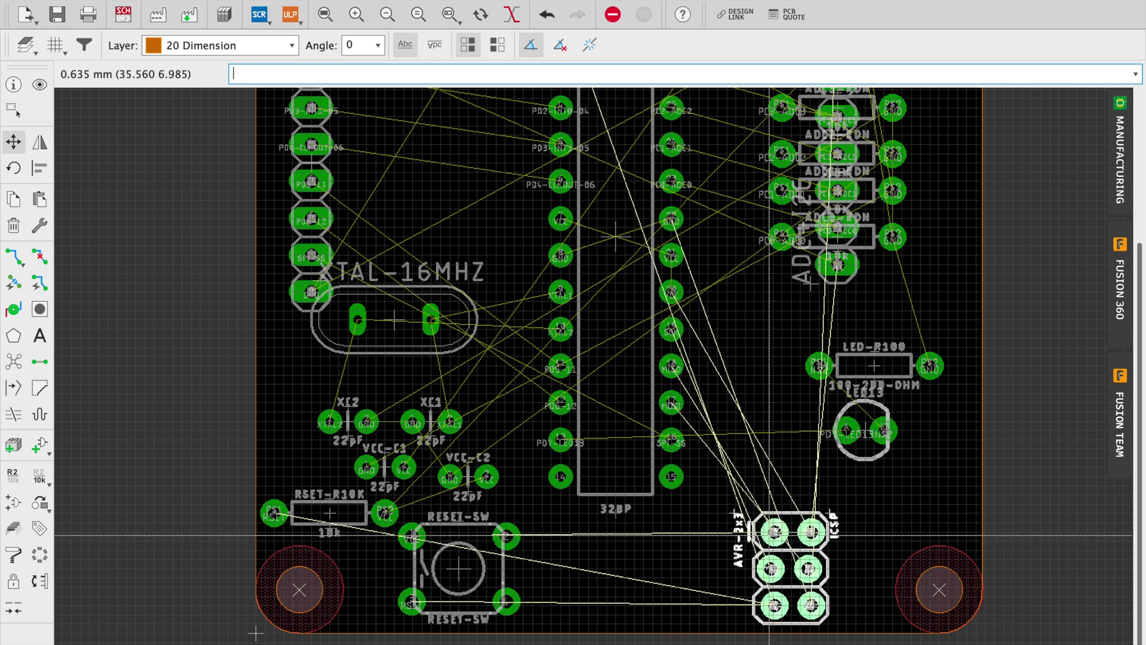
click(769, 535)
Step: Place the RESET-SW button beside the ICSP header, then pick up LED13
click(478, 567)
click(672, 569)
scroll(671, 570, up, 4)
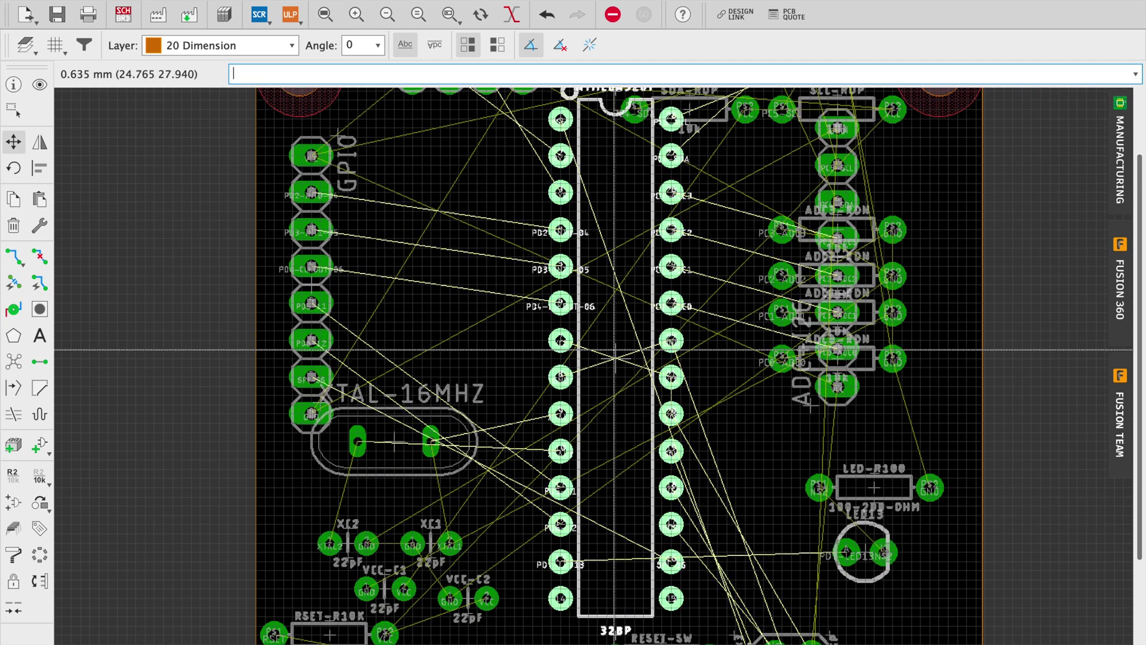
scroll(614, 336, down, 1)
scroll(614, 335, down, 4)
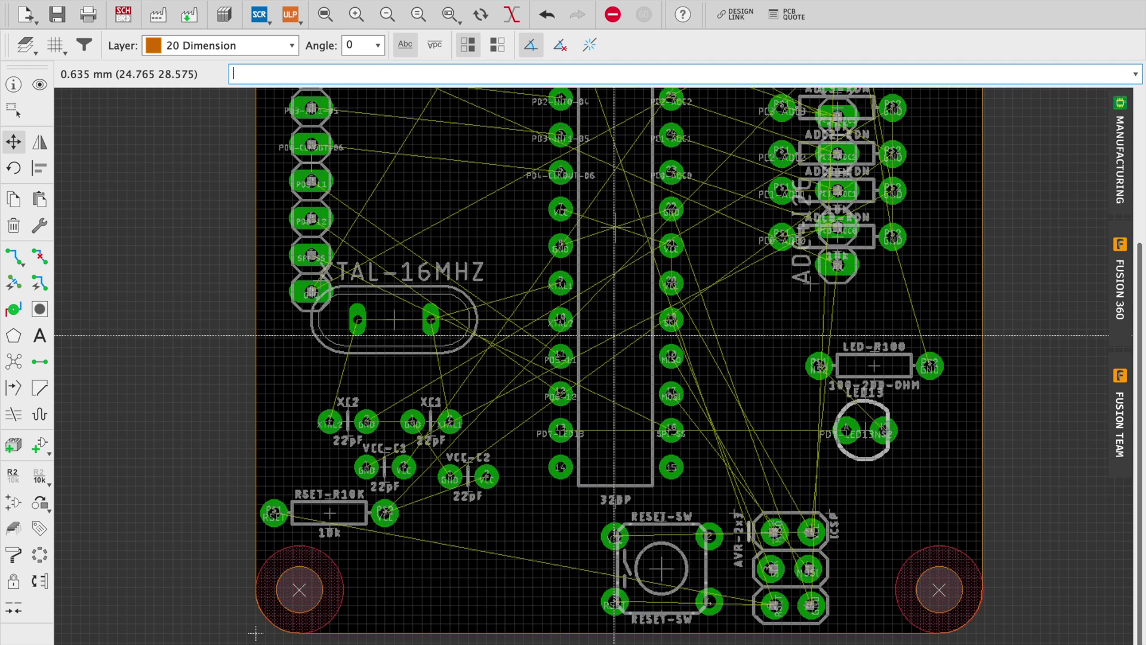
click(869, 429)
Step: Position LED13 and the LED-R100 resistor near the bottom edge of the board
click(867, 431)
click(545, 567)
click(930, 368)
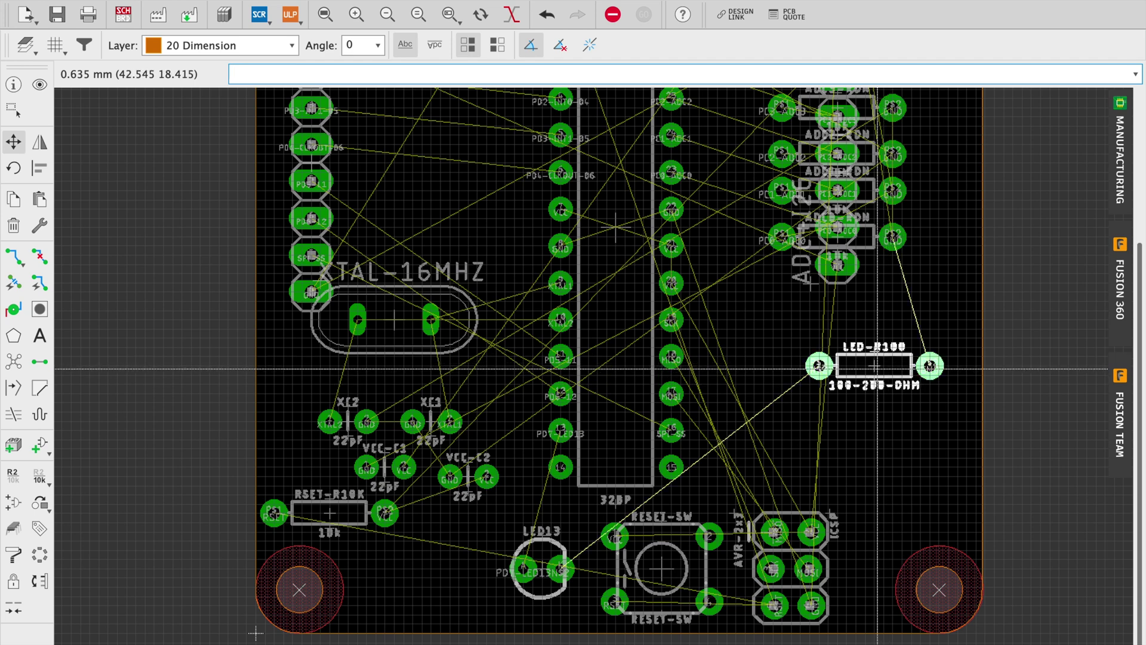
click(506, 616)
click(543, 565)
click(395, 578)
click(487, 597)
Step: Recalculate the airwires with ratsnest and pick up the ADC+I2C header
key(Return)
scroll(818, 329, up, 3)
scroll(818, 329, up, 3)
scroll(818, 329, down, 2)
click(837, 258)
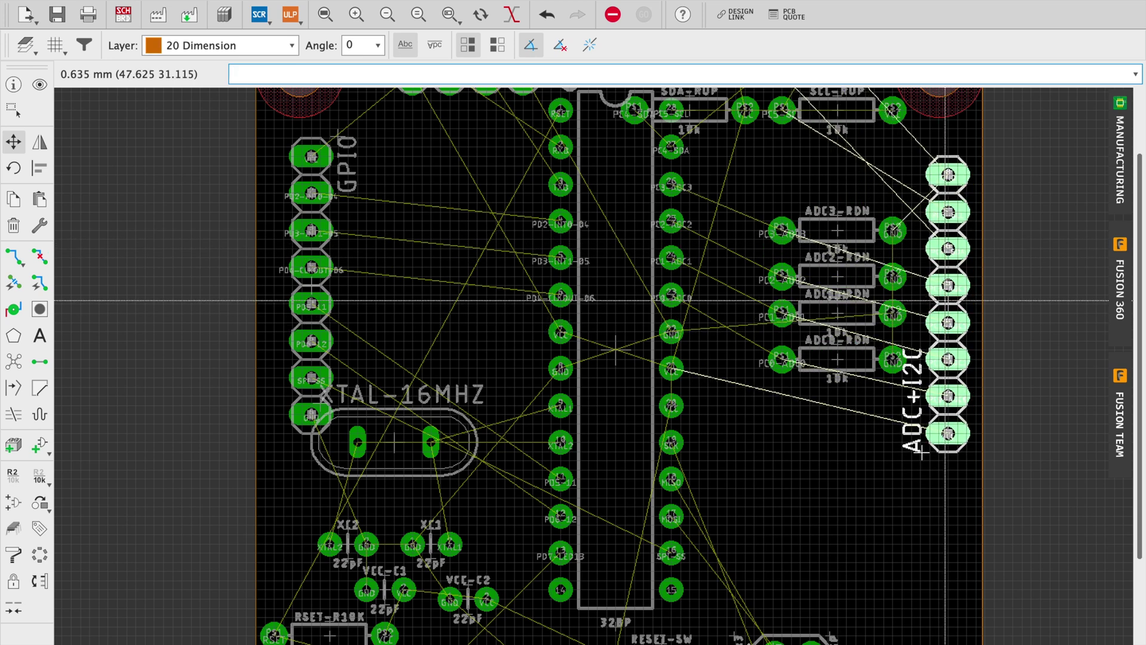
Step: Drop the ADC+I2C header at the right edge and put ADC0-RDN at the stack's bottom
click(945, 301)
scroll(1046, 221, up, 2)
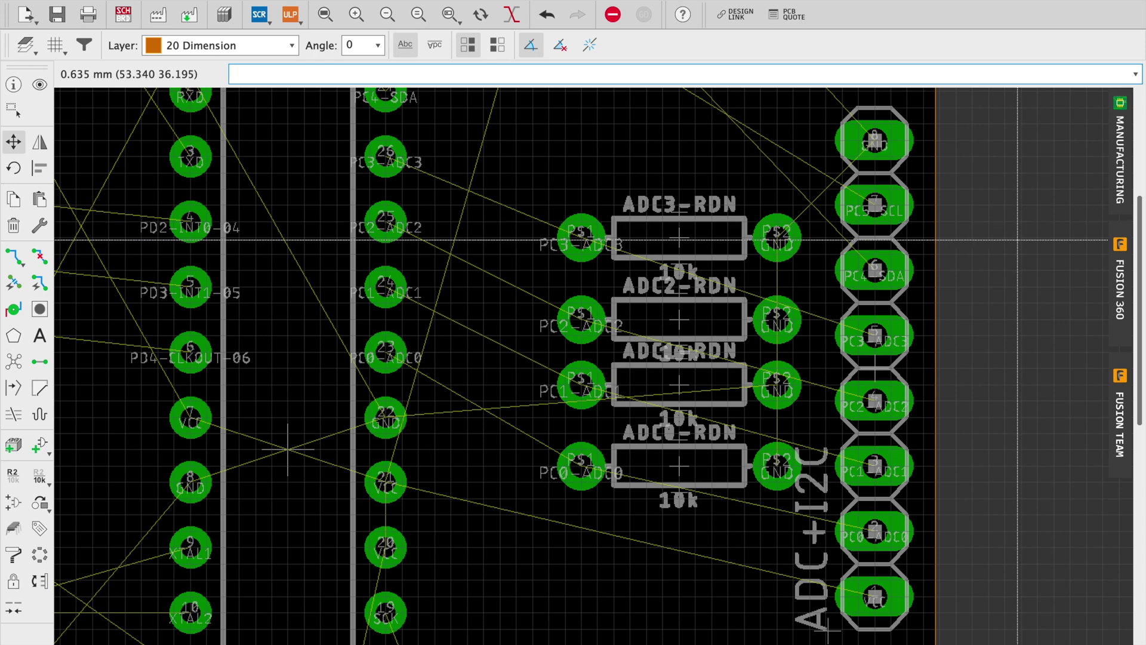
click(682, 462)
click(671, 472)
click(686, 463)
click(655, 528)
Step: Stack ADC1-RDN, ADC2-RDN and ADC3-RDN evenly above ADC0-RDN
click(676, 384)
click(658, 465)
click(678, 319)
click(663, 394)
click(679, 238)
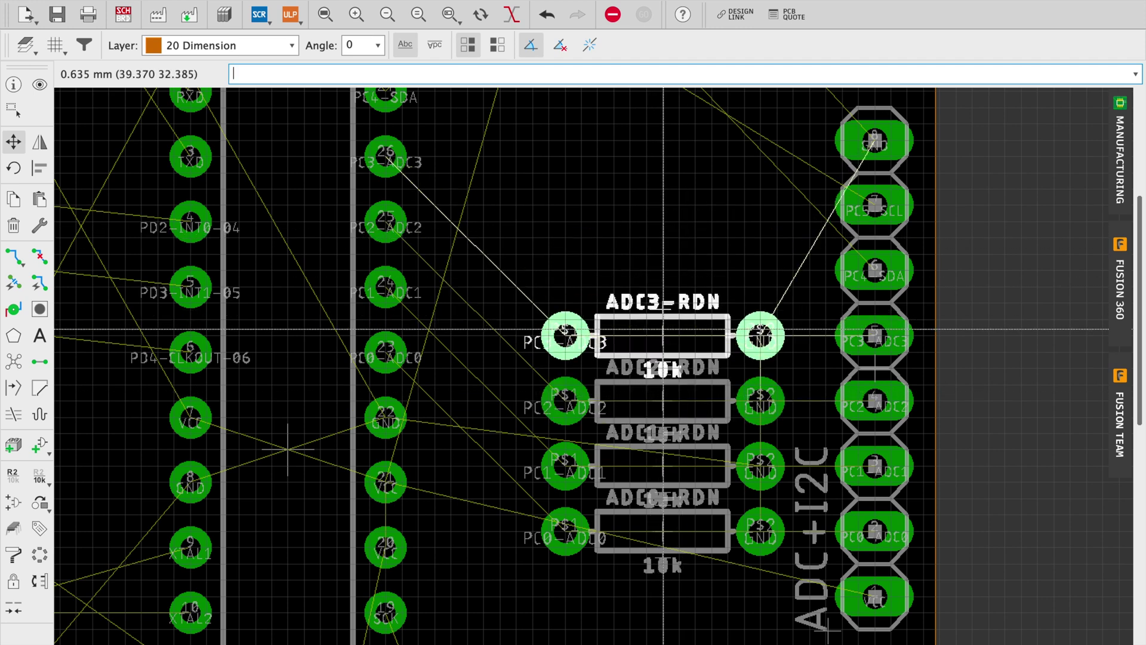
click(663, 329)
click(663, 369)
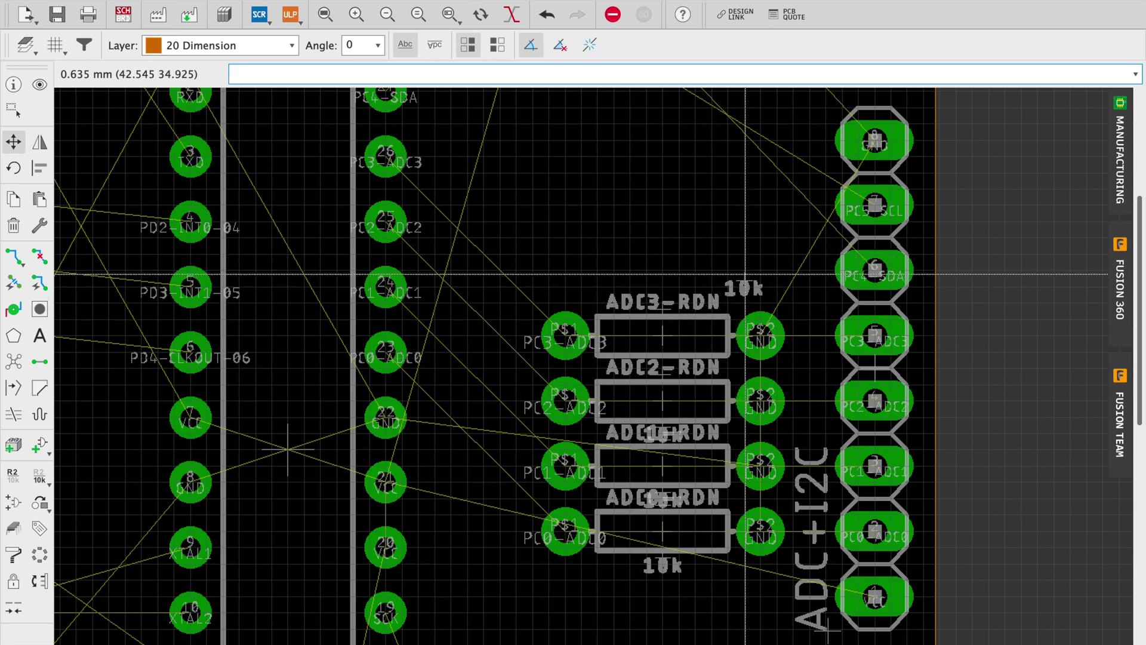
Step: Place the ADC3-RDN and ADC2-RDN name labels with their rotated 10k values beside them
click(745, 275)
click(660, 299)
click(633, 300)
click(743, 289)
right_click(724, 297)
click(710, 297)
click(613, 372)
click(659, 434)
click(706, 375)
Step: Shift the ADC1-RDN and ADC0-RDN name labels left and set ADC1-RDN's 10k beside it
click(664, 443)
click(635, 447)
click(661, 509)
click(636, 509)
click(663, 564)
click(712, 441)
scroll(688, 353, down, 3)
text(r)
Step: Stack SCL-RUP and SDA-RUP and set SDA-RUP's 10k label beside its name
ctrl+scroll(668, 227, up, 3)
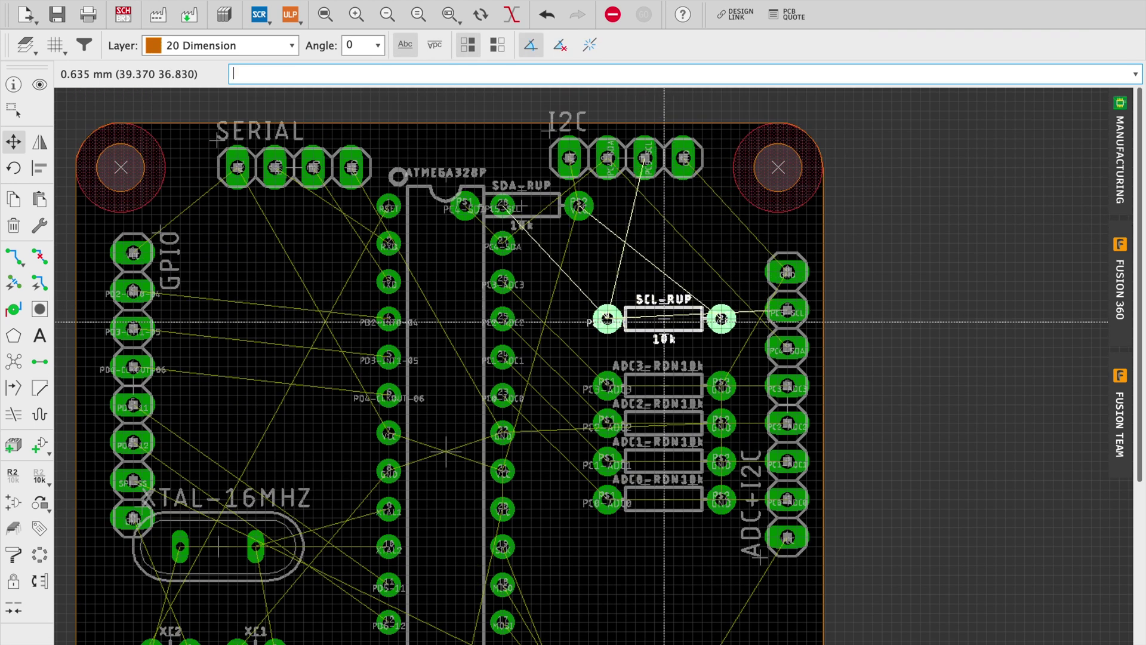
click(664, 331)
click(522, 206)
scroll(670, 281, up, 4)
click(655, 233)
click(598, 236)
click(663, 339)
click(751, 215)
Step: Move SCL-RUP's name label left with its 10k value beside it
click(605, 385)
click(661, 442)
click(732, 370)
scroll(626, 359, down, 5)
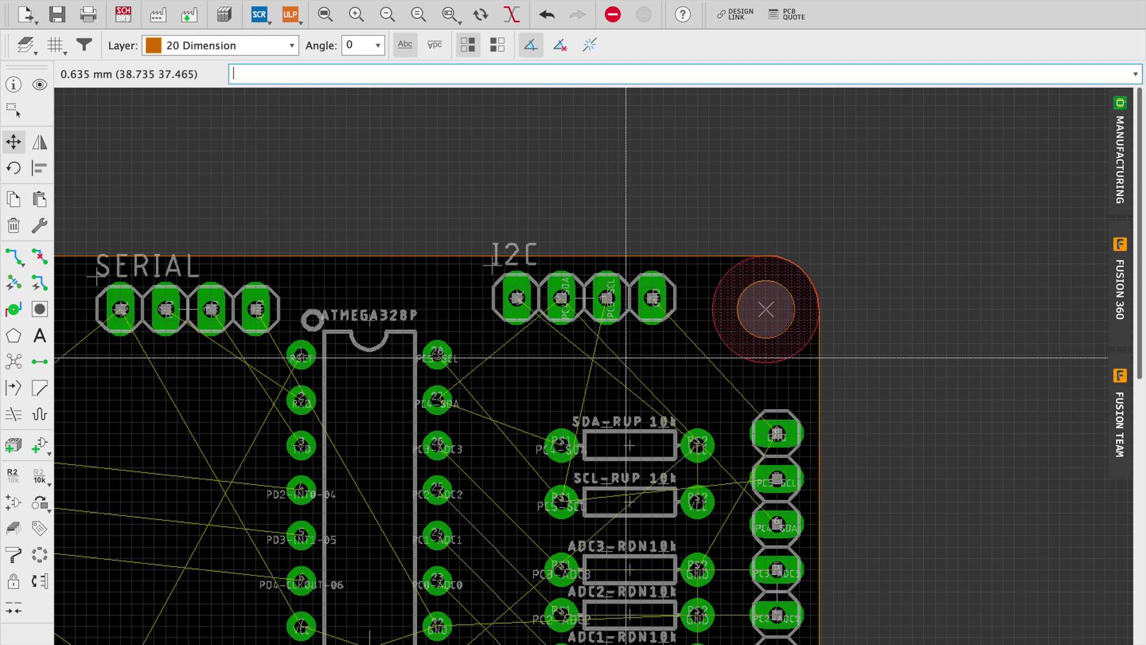
Step: Rotate the I2C header 180° and place it at the top edge
click(585, 297)
right_click(607, 304)
right_click(607, 304)
click(585, 299)
scroll(585, 300, down, 4)
Step: Rotate the GPIO header and seat it on the left edge of the board
key(F7)
click(307, 366)
right_click(499, 449)
right_click(501, 449)
right_click(338, 338)
right_click(338, 338)
key(Escape)
click(296, 357)
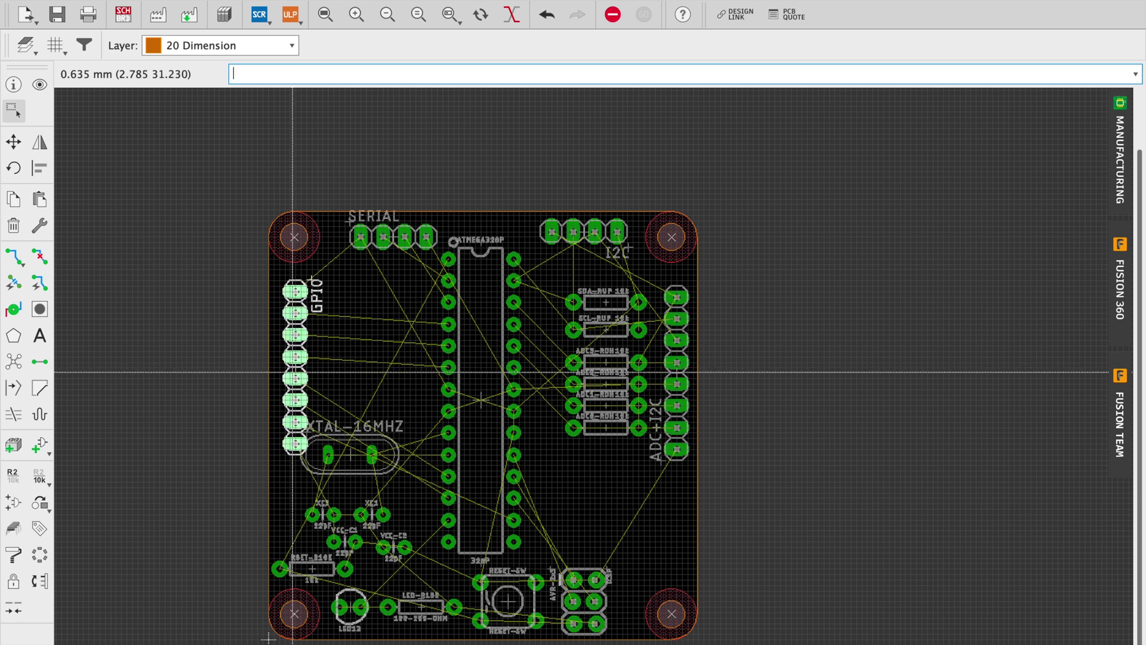
Step: Nudge the GPIO header down one grid step and flip the SERIAL header 180° at the top
drag(294, 363, 294, 367)
scroll(374, 198, up, 3)
right_click(405, 287)
right_click(405, 286)
click(381, 276)
Step: Pick up the XTAL-16MHZ crystal and turn it upright
scroll(381, 276, down, 10)
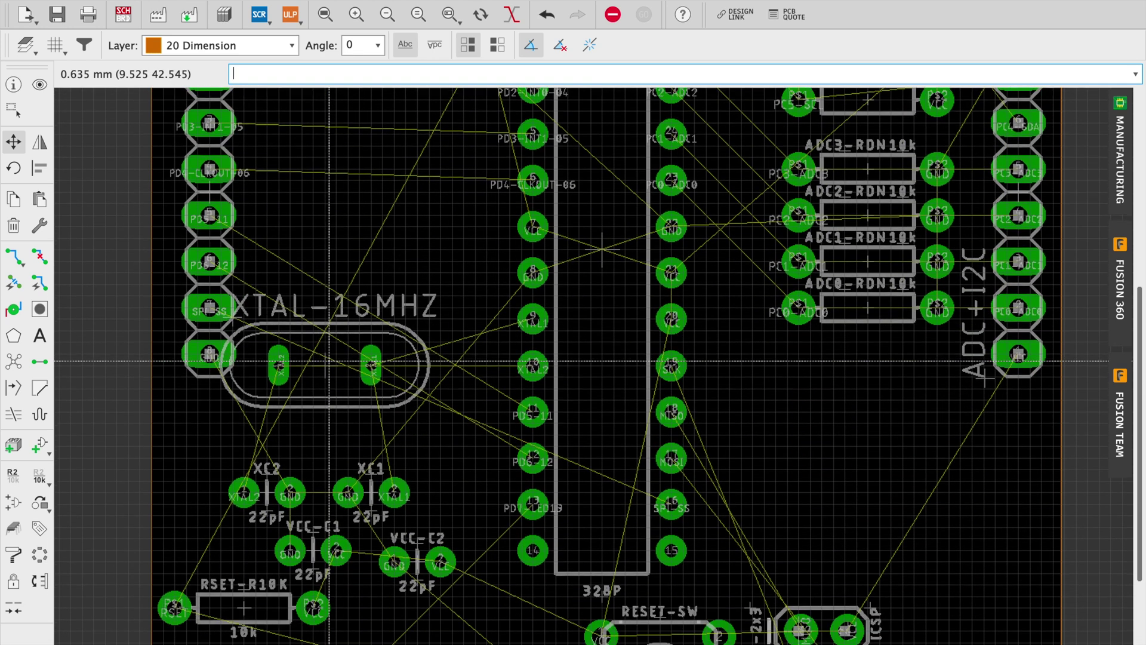
click(327, 372)
right_click(381, 292)
Step: Place the upright crystal and stack capacitors XC2 and XC1 just left of it
click(453, 330)
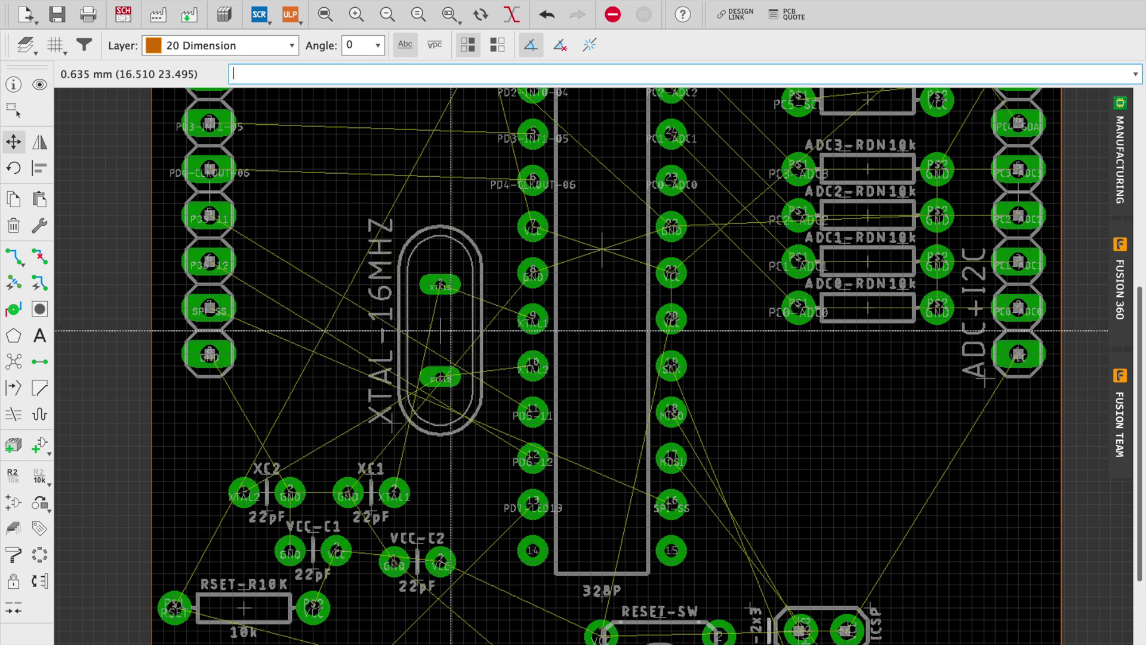
click(276, 495)
right_click(313, 407)
right_click(315, 399)
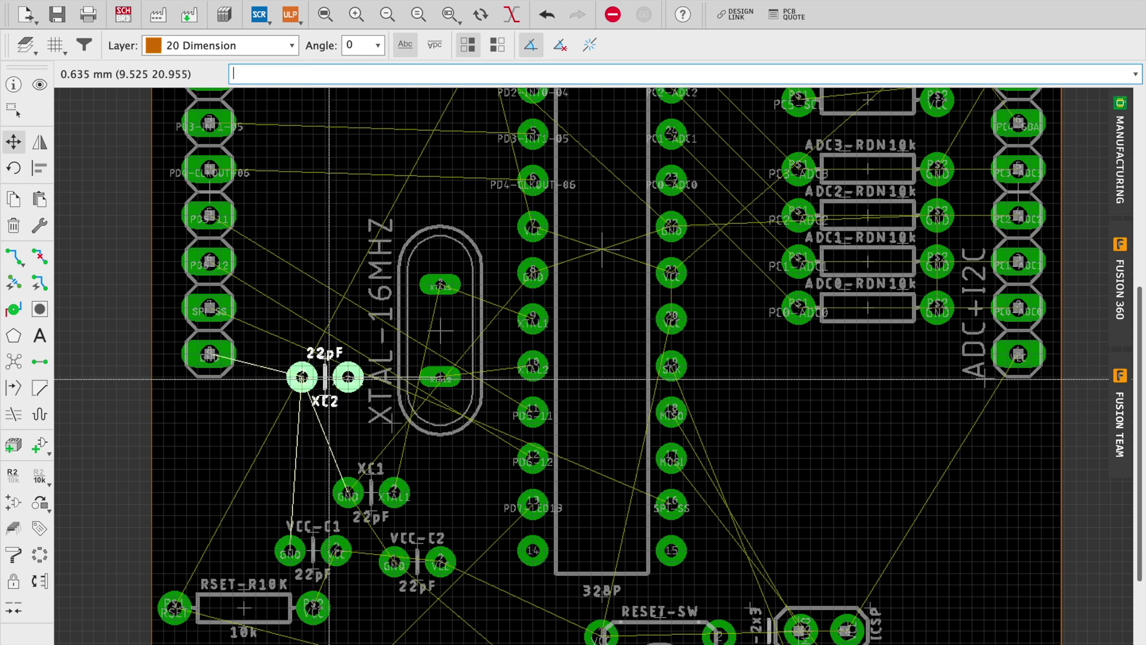
click(321, 380)
click(371, 493)
right_click(315, 317)
right_click(318, 286)
click(329, 285)
Step: Refresh the airwires with ratsnest and pick up capacitor VCC-C1
text(rats)
key(Return)
scroll(342, 495, down, 2)
scroll(342, 494, up, 2)
middle_drag(460, 561, 413, 418)
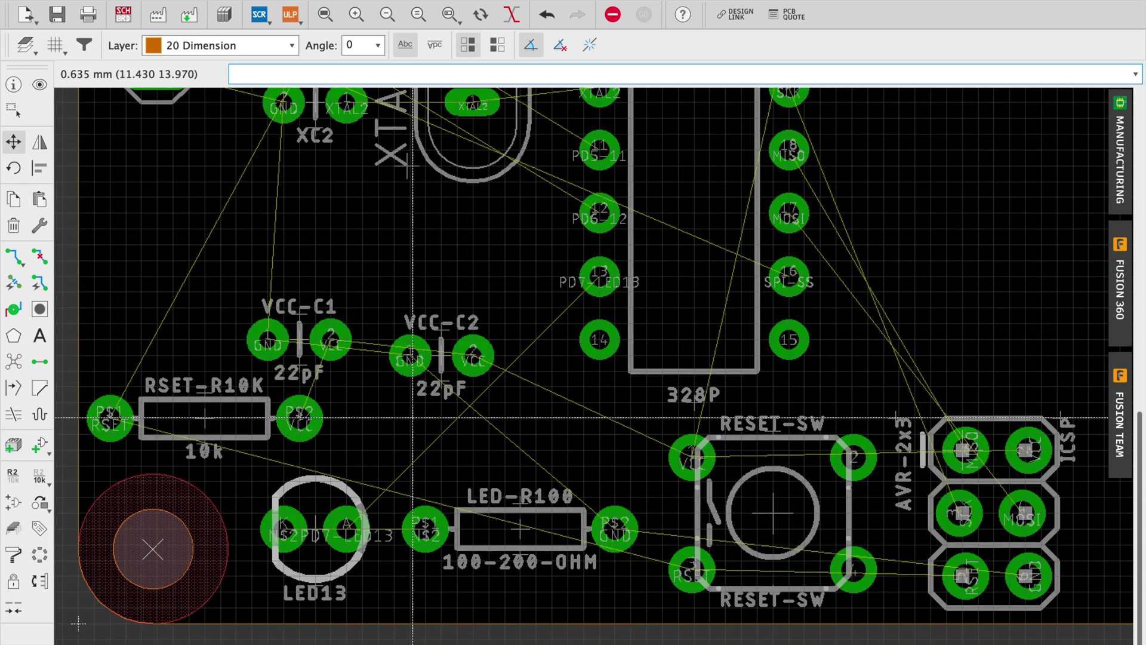
click(298, 340)
Step: Stand VCC-C1 upright beside the ATmega328P's pins
scroll(750, 206, up, 5)
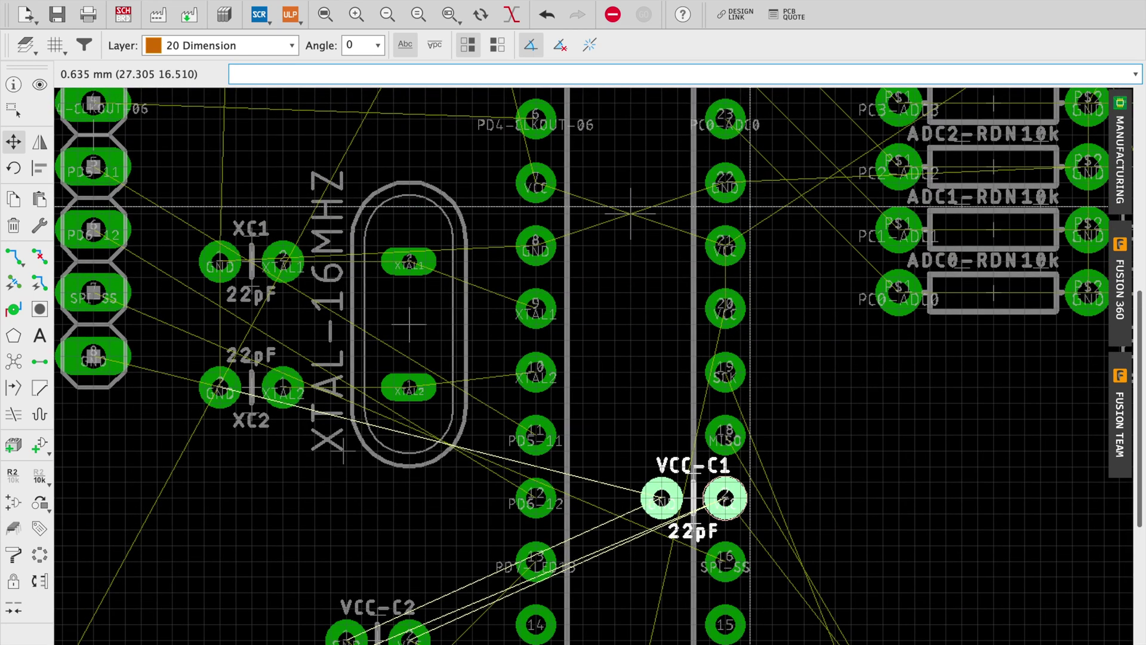
scroll(723, 267, up, 2)
right_click(798, 370)
key(Return)
click(801, 446)
right_click(787, 346)
right_click(787, 346)
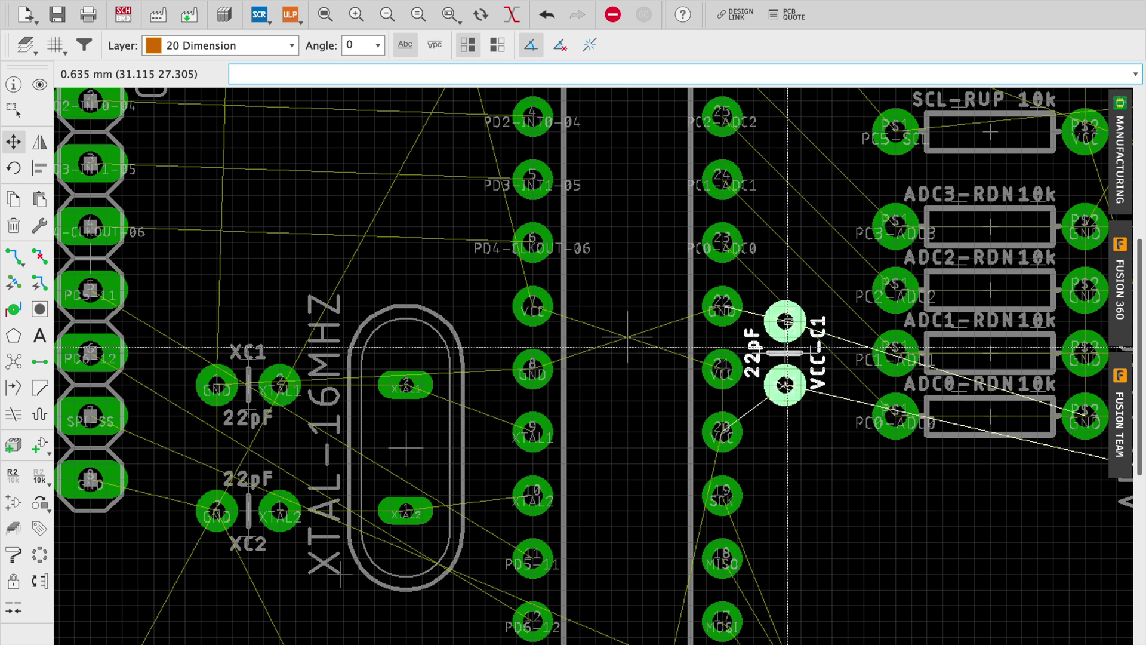
click(801, 373)
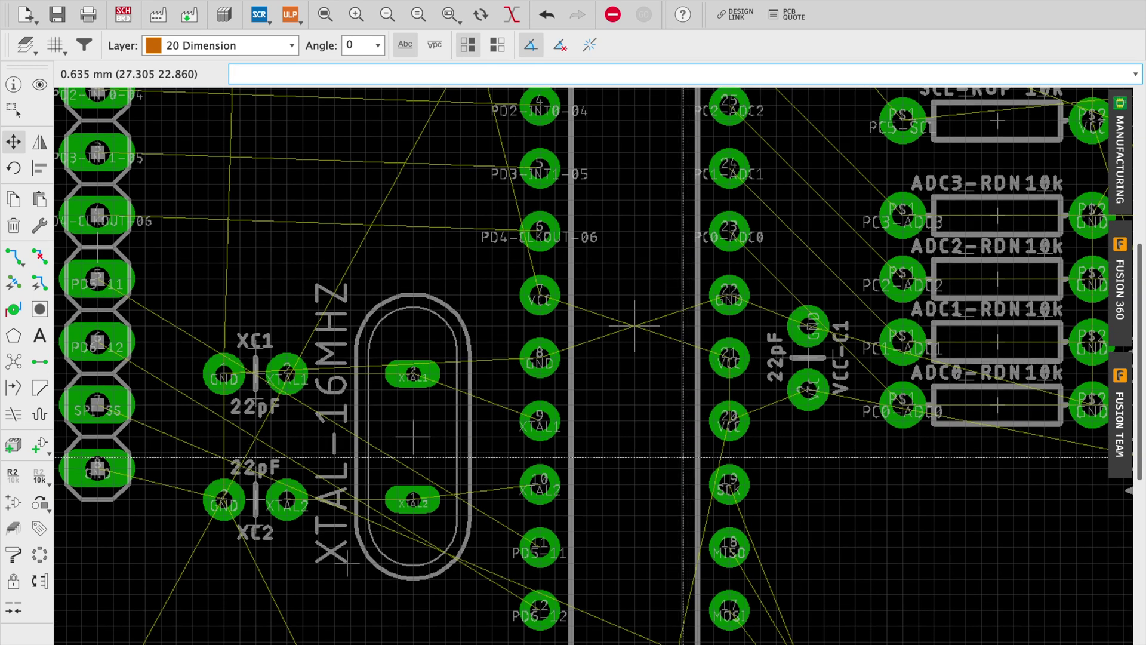
Step: Stand VCC-C2 upright on the other side of the chip
scroll(488, 358, down, 10)
click(490, 357)
scroll(640, 243, down, 4)
scroll(638, 119, up, 1)
scroll(638, 119, up, 3)
scroll(612, 149, up, 4)
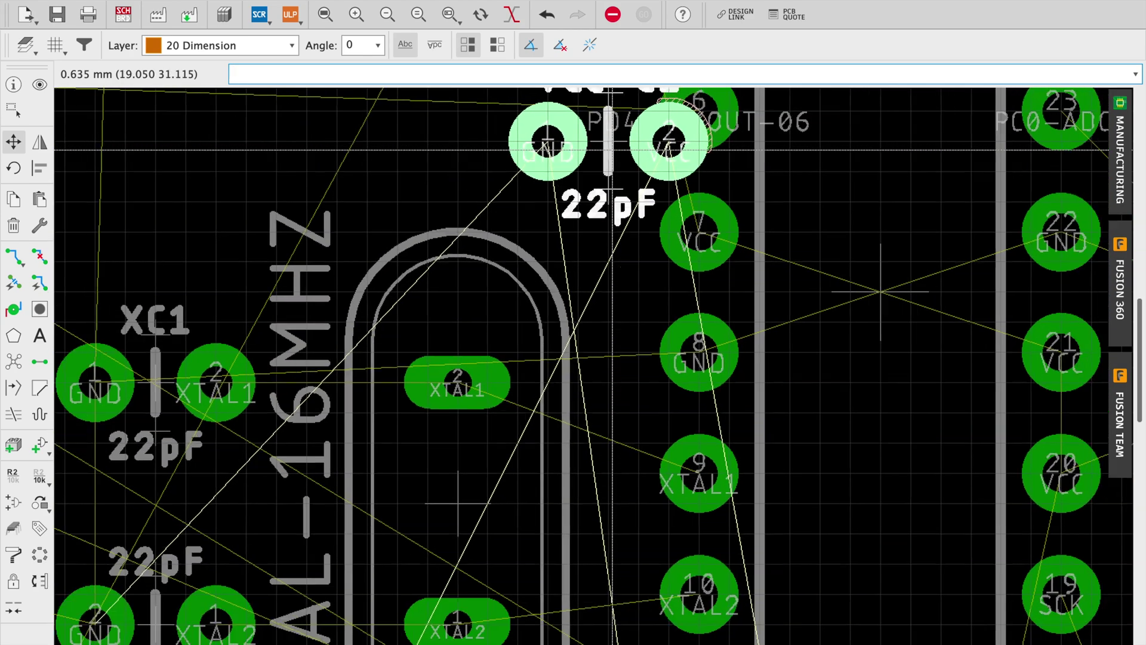
scroll(612, 149, down, 1)
right_click(609, 160)
click(614, 260)
scroll(614, 259, down, 3)
key(Escape)
Step: Group-select the crystal with XC1 and XC2 and move them together
drag(366, 146, 584, 501)
key(F7)
ctrl+right_click(546, 398)
click(521, 491)
key(Escape)
Step: Shift VCC-C2 slightly left and refresh the airwires with ratsnest
click(585, 257)
click(555, 258)
text(ra)
key(Return)
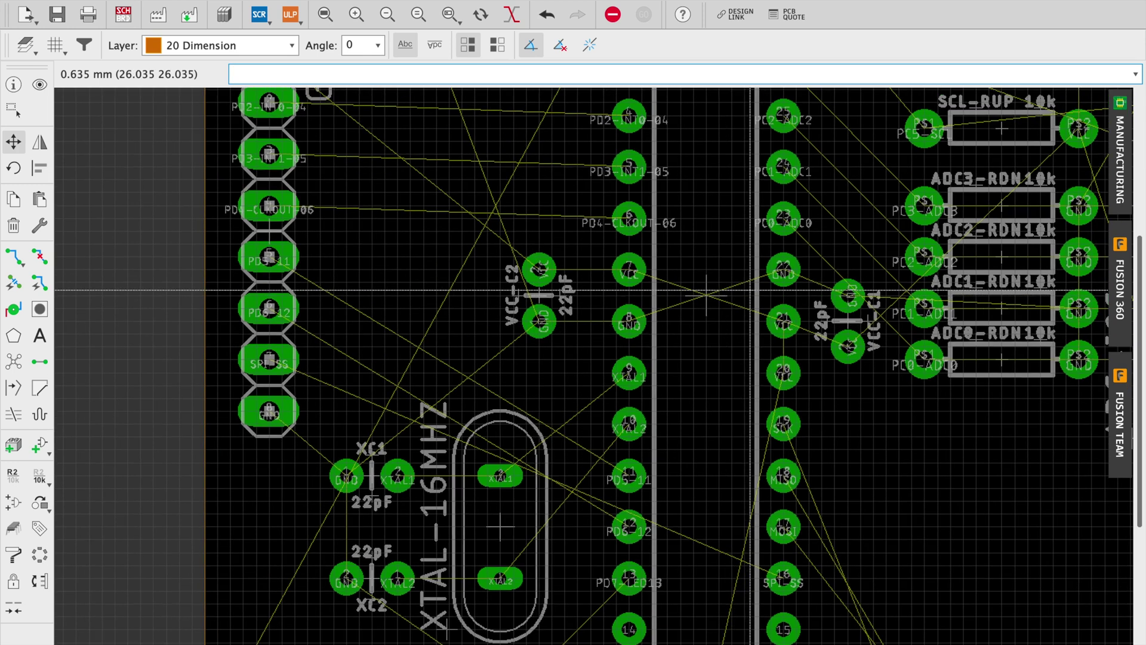
middle_drag(749, 227, 726, 310)
Step: Readjust VCC-C1 and VCC-C2 positions, then select resistor RSET-R10K
click(847, 365)
click(536, 342)
click(561, 344)
scroll(523, 240, down, 5)
scroll(522, 240, down, 3)
scroll(439, 295, up, 1)
click(436, 508)
Step: Rotate LED13 a half turn and place it beside the right-hand header
scroll(637, 512, up, 3)
click(349, 588)
right_click(972, 358)
right_click(973, 358)
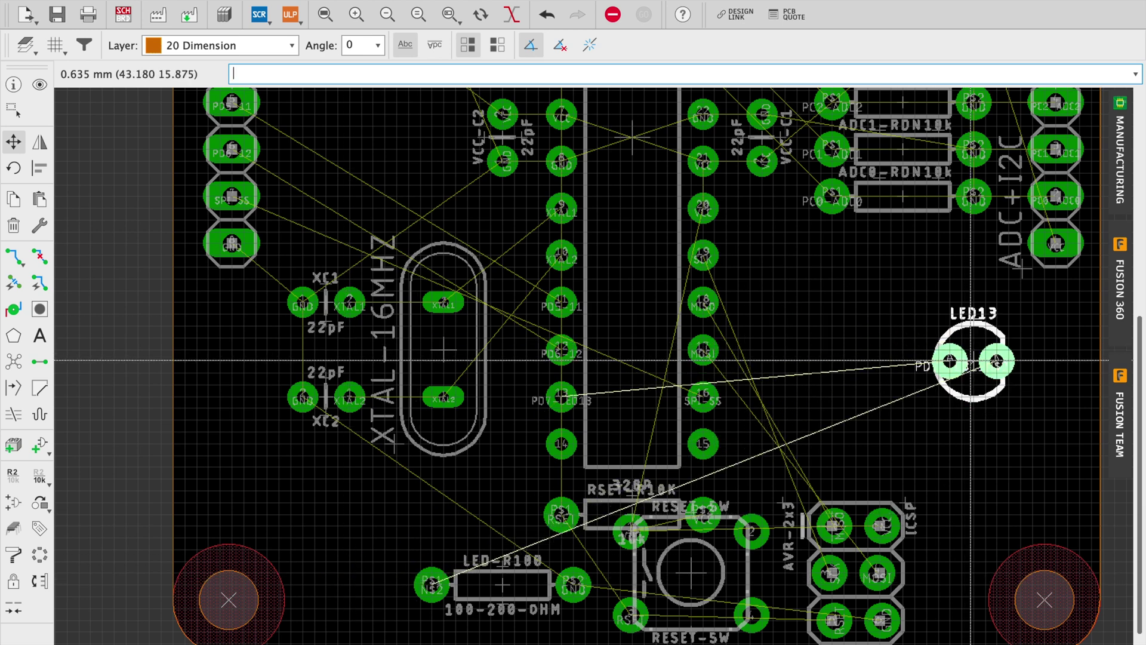
click(1023, 385)
Step: Place the LED-R100 resistor horizontally next to LED13
click(516, 586)
right_click(873, 309)
right_click(876, 310)
click(890, 311)
Step: Shift the SERIAL header slightly to the right
click(1008, 388)
scroll(900, 364, down, 3)
drag(612, 129, 626, 129)
click(876, 124)
Step: Nudge I2C up, carry ADC+I2C down the right edge, and lower the GPIO header
drag(874, 133, 875, 129)
click(993, 299)
drag(985, 299, 984, 366)
click(984, 364)
click(512, 293)
click(512, 345)
Step: Through Info, enter 3 for the GPIO header's position and Y 23 for ADC+I2C
click(13, 84)
click(511, 351)
click(723, 172)
text(3)
key(Return)
click(984, 360)
text(23)
key(Return)
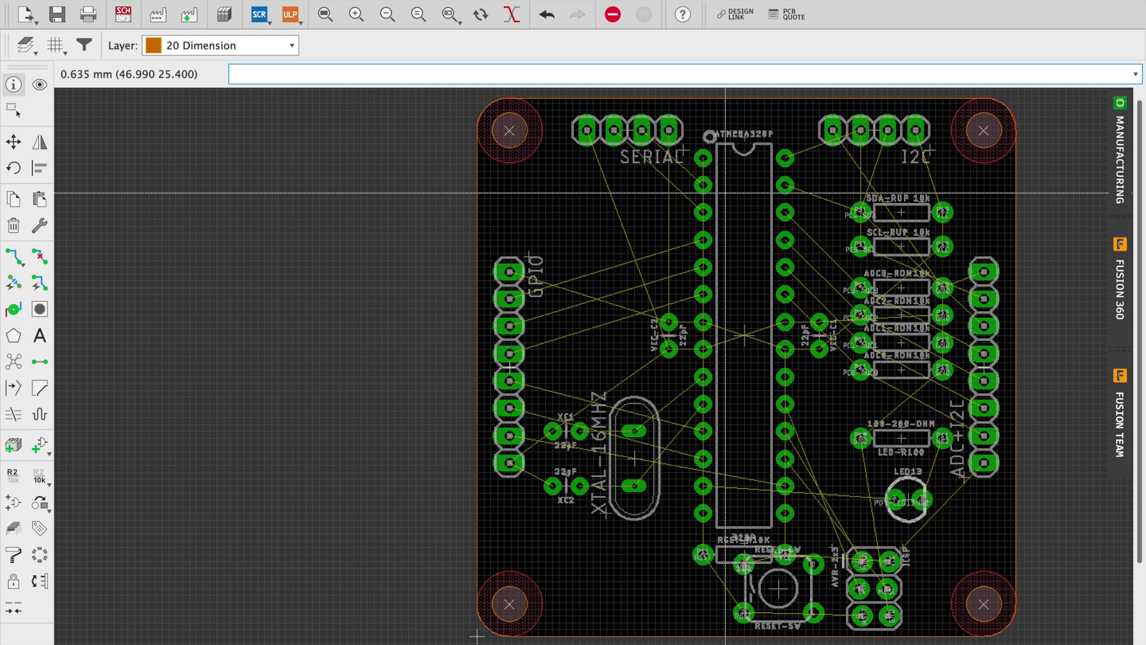
Step: Set the Y position of both the SERIAL and I2C headers to 47
click(629, 136)
click(476, 68)
text(47)
key(Return)
click(881, 131)
click(748, 70)
text(47)
key(Return)
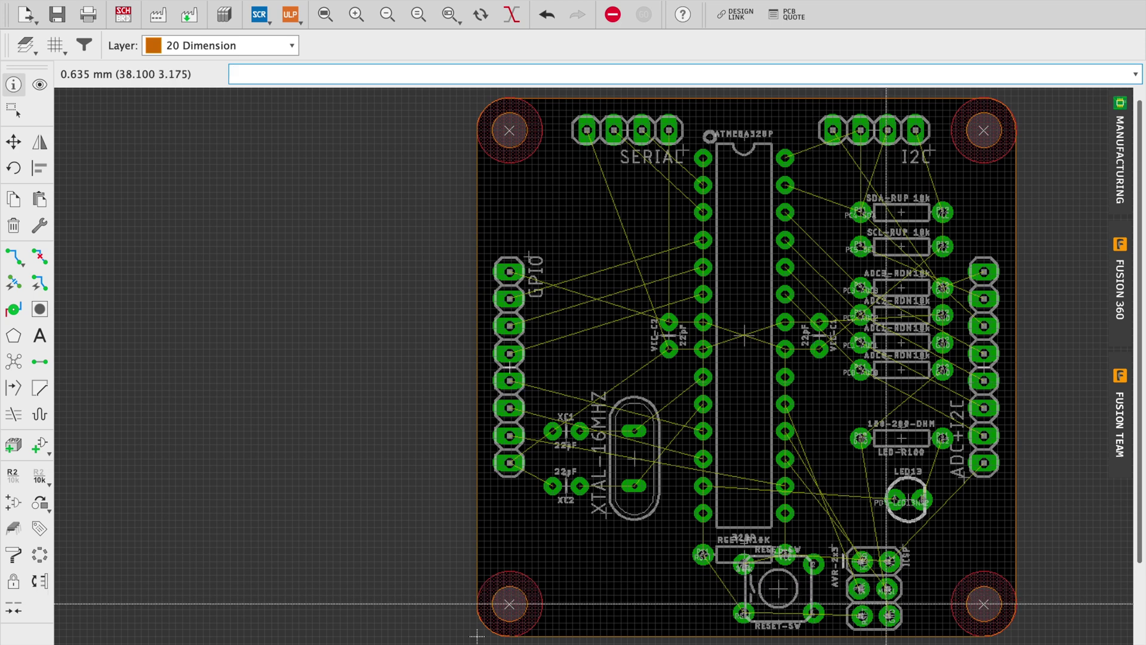
click(751, 576)
Step: Drop RESET-SW one grid step left and raise the AVR-2x3 ICSP header
click(627, 566)
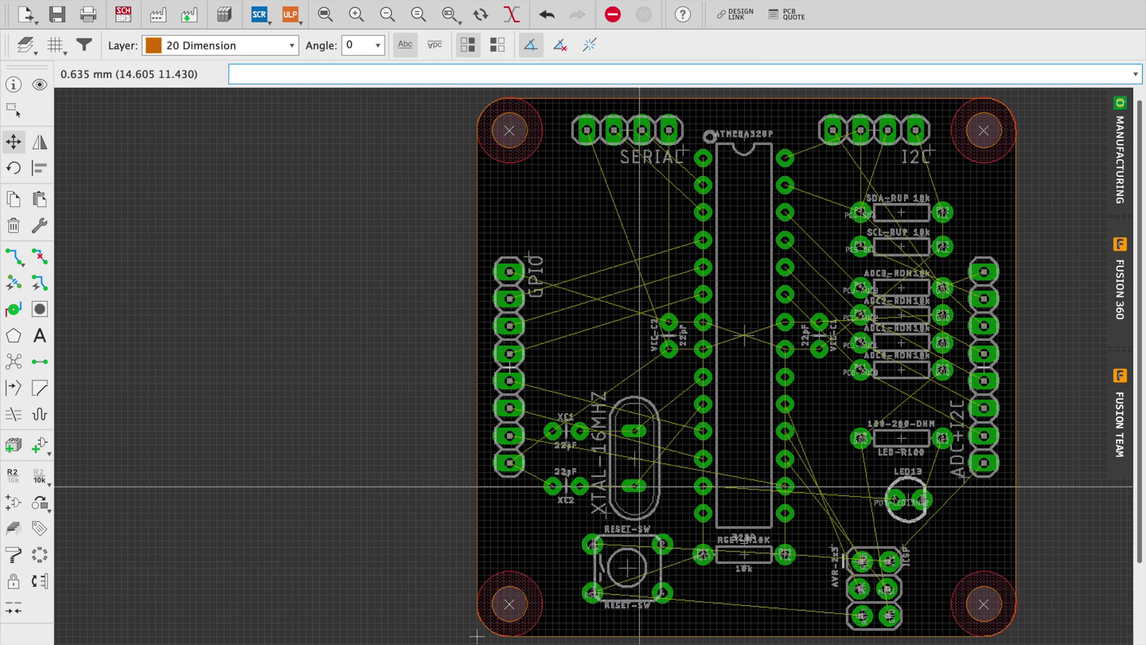
click(865, 566)
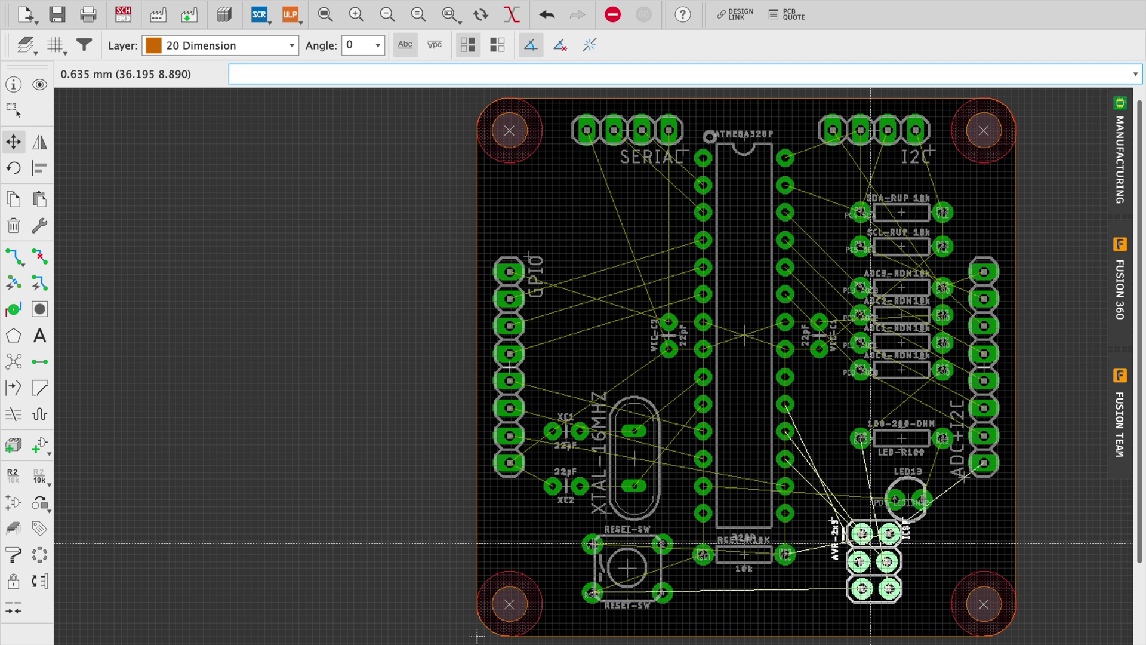
click(870, 543)
Step: Move LED-R100 up-left, with LED13 just below it
click(906, 434)
click(874, 407)
click(905, 499)
click(883, 477)
scroll(710, 323, down, 1)
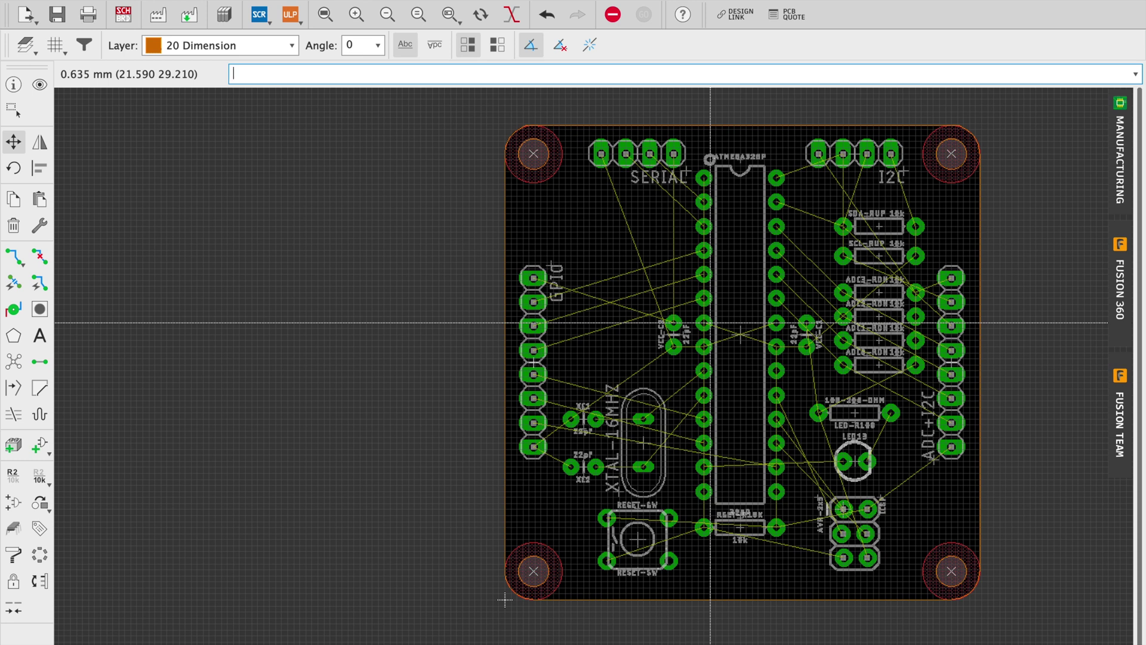
Step: Zoom to fit so the entire 50x50 mm board is visible
scroll(566, 380, up, 4)
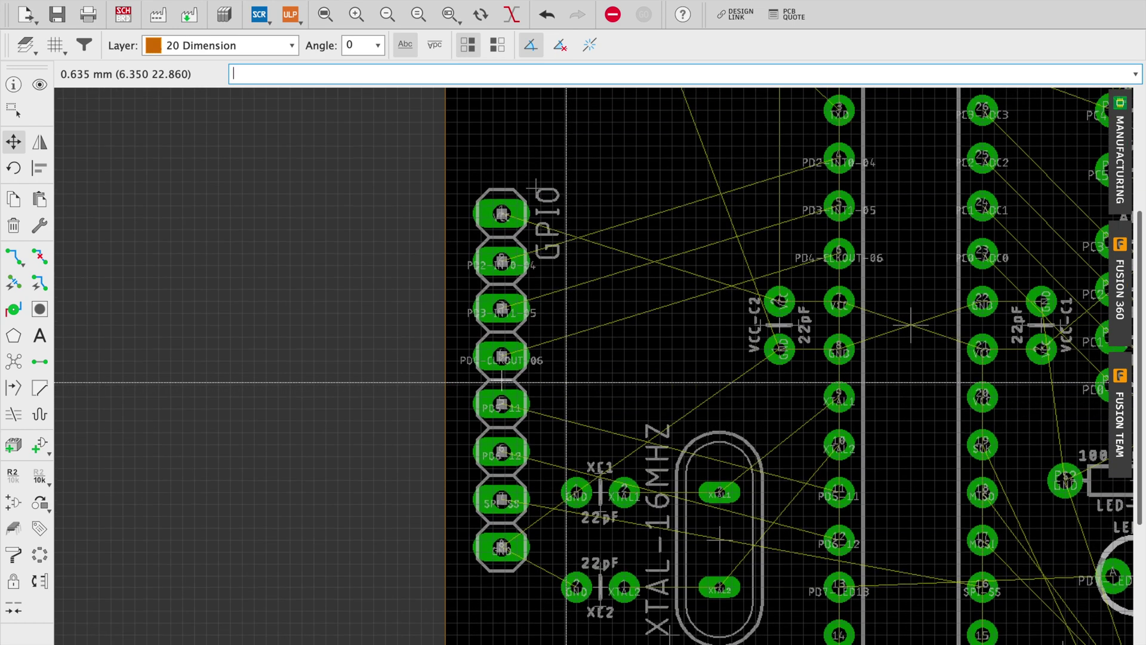
scroll(825, 222, down, 5)
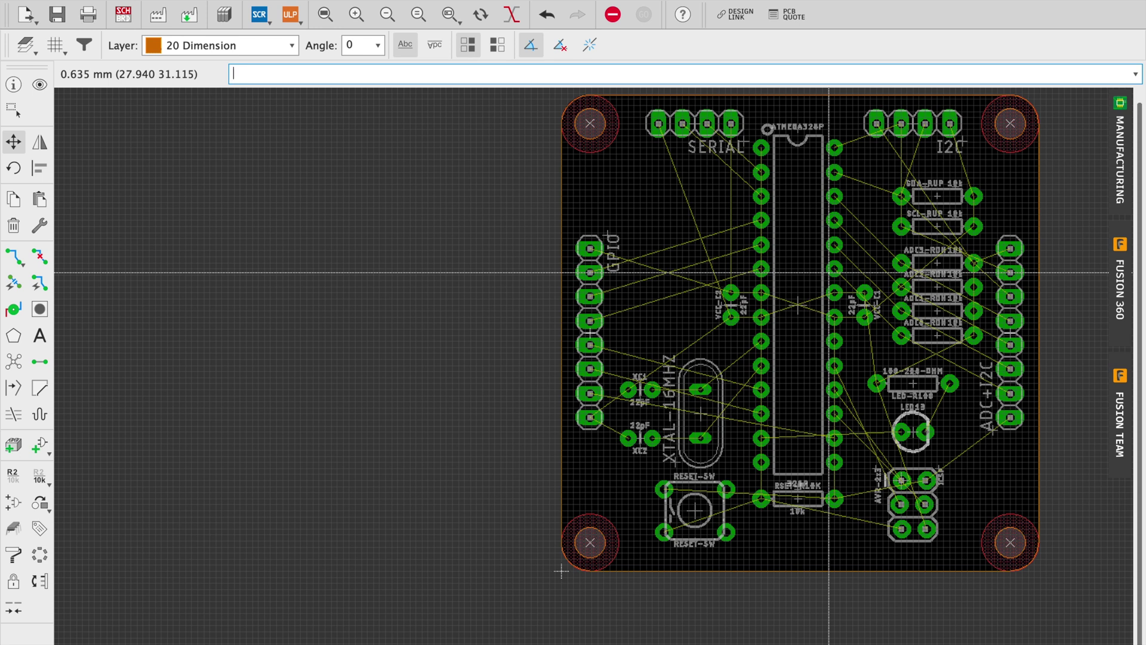
click(326, 14)
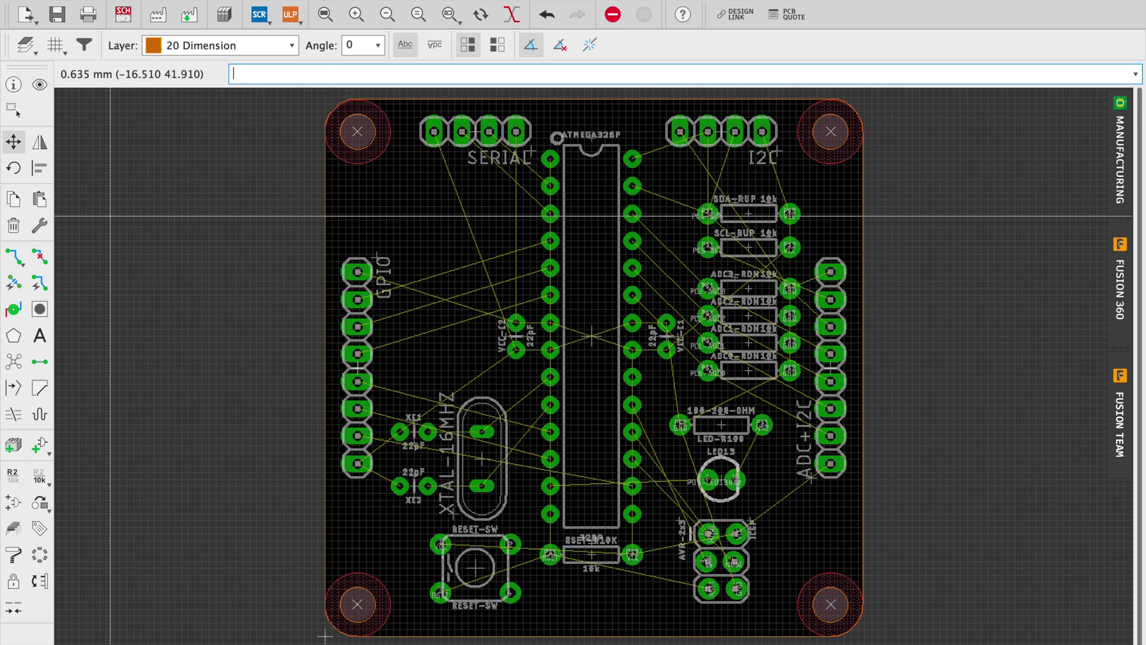
click(39, 339)
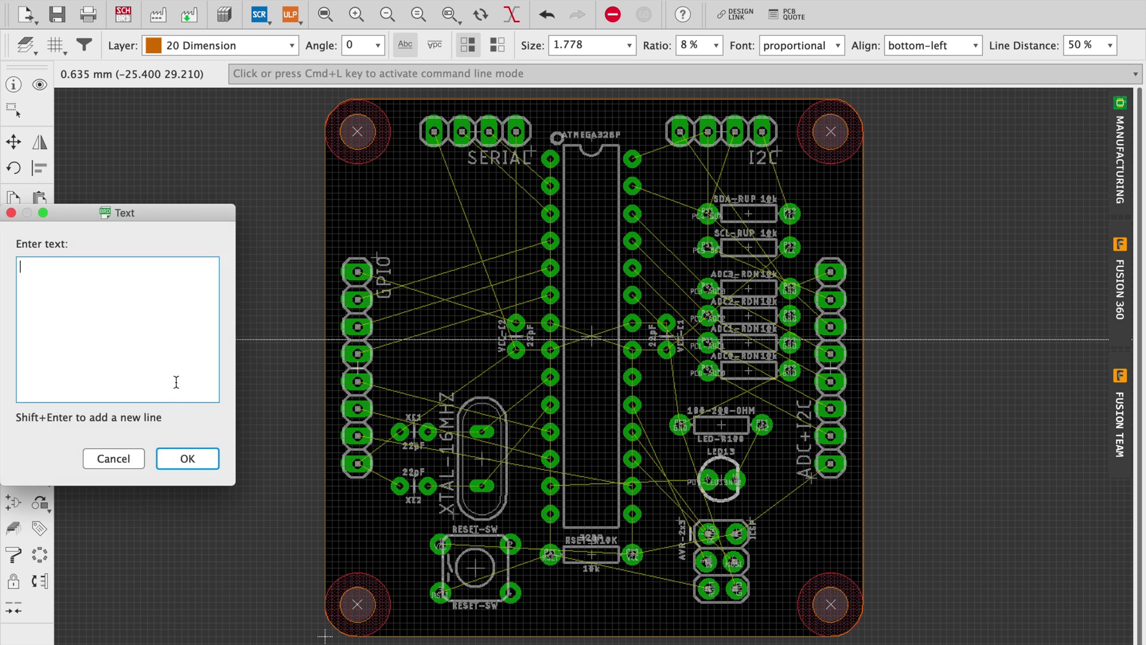
Step: Enter the label '(C)WingTechCorner.com 2019' over 'AVR ATMEGA328P' and confirm it
text((C)WingTechCorner.com)
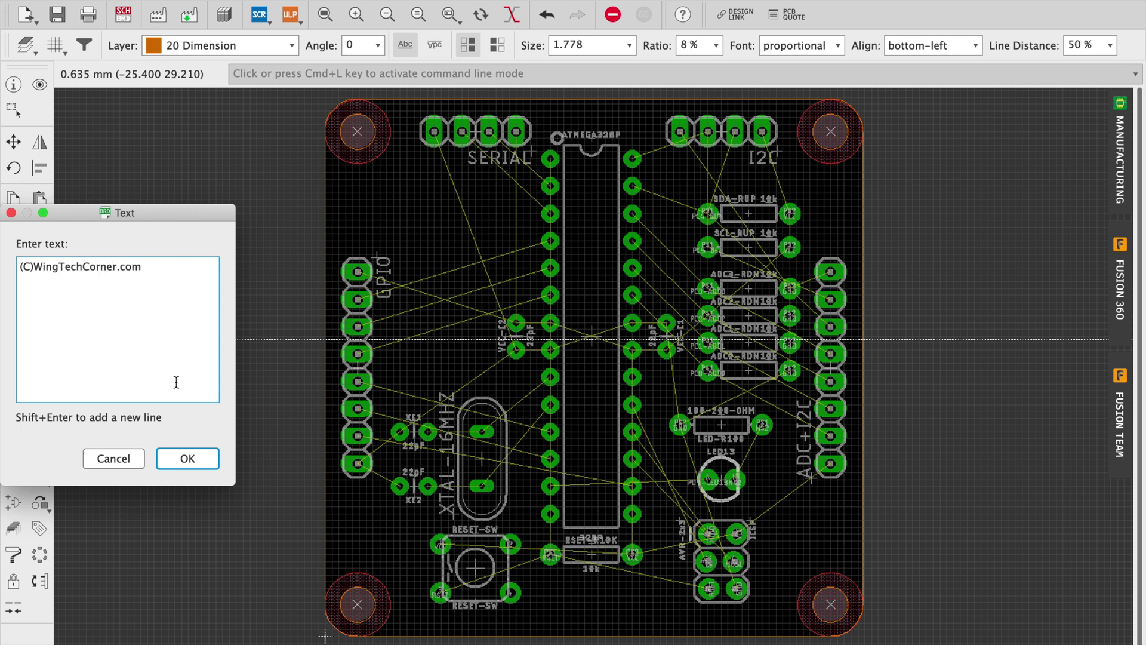
text( 2019 )
text(AVR)
text( ATMEGA328P)
click(189, 465)
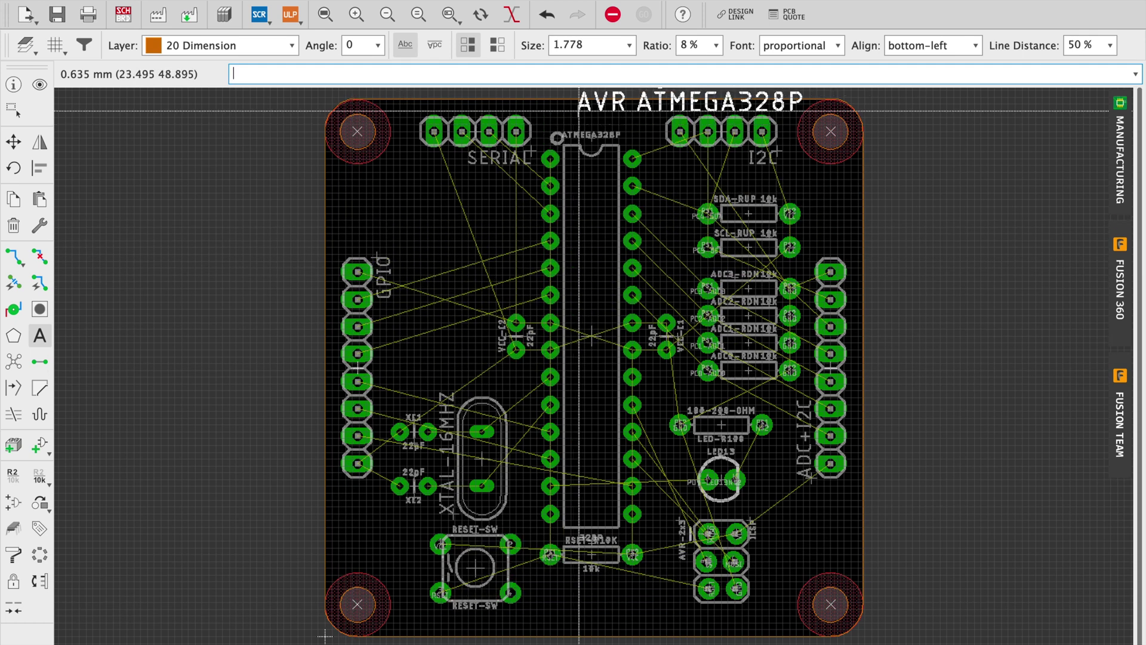
Step: Set the text size to 1, rotate it vertical, and place it beside the crystal
double_click(594, 45)
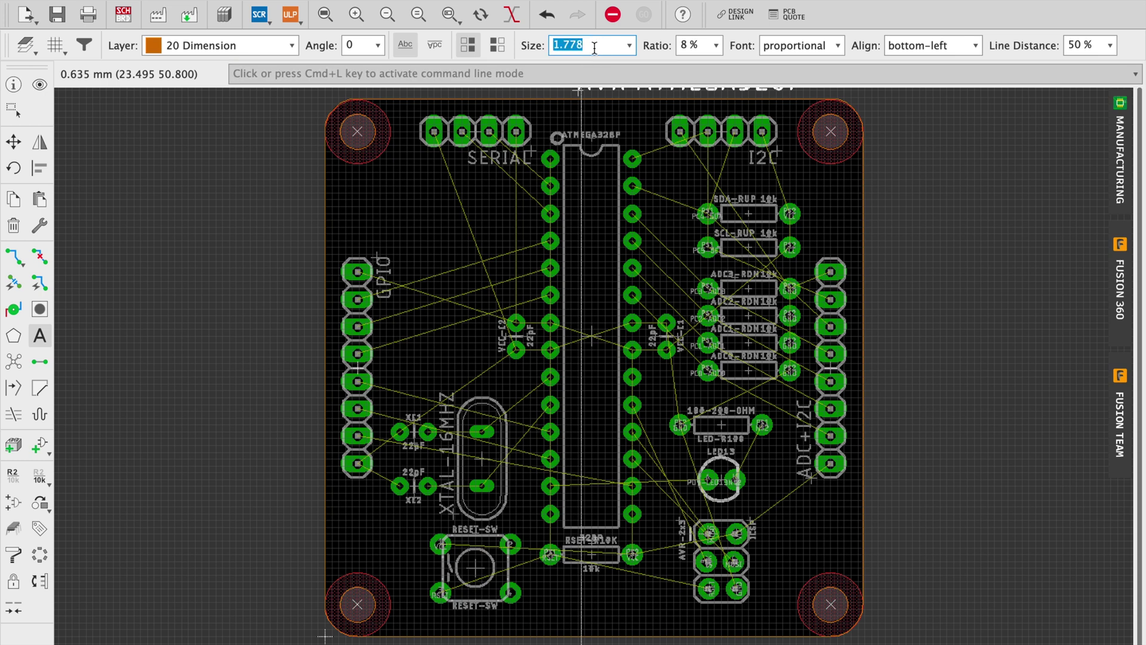
text(1)
right_click(378, 274)
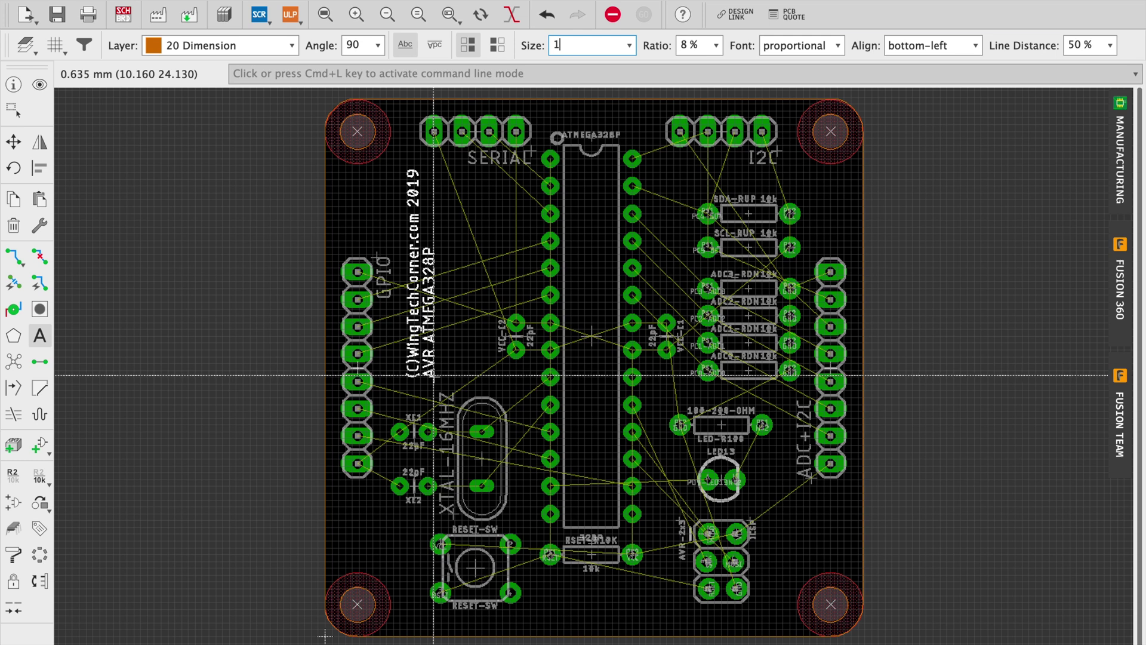
click(434, 375)
click(434, 375)
key(Escape)
key(Escape)
Step: Put the text on layer 21 tPlace, undoing the mistaken tStop change
click(434, 378)
click(671, 268)
click(668, 243)
click(766, 511)
key(ctrl+z)
click(443, 375)
click(629, 266)
click(632, 98)
click(764, 510)
scroll(600, 385, down, 1)
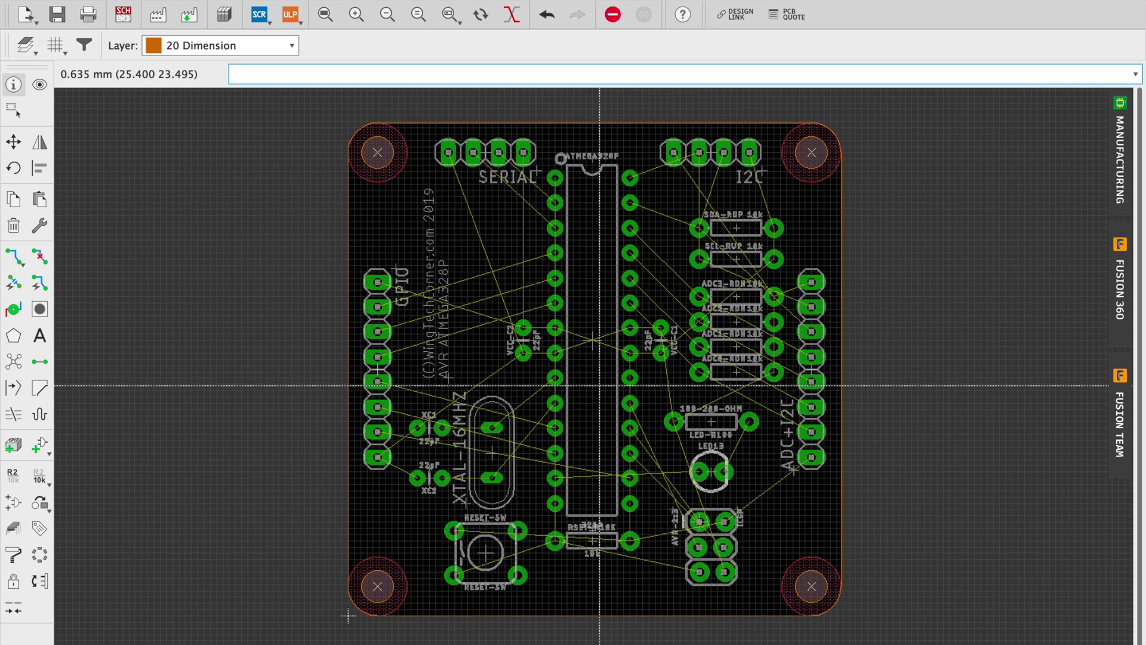
click(593, 344)
triple_click(330, 156)
text(25)
key(Tab)
text(25)
key(Return)
key(F7)
key(Escape)
key(ctrl+z)
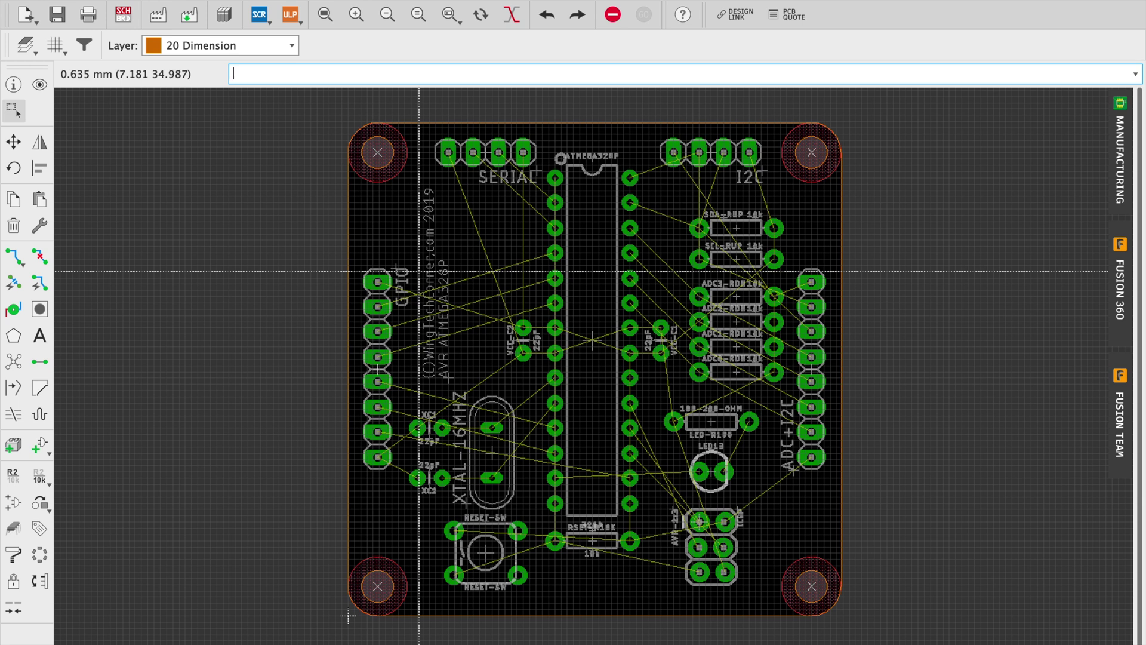
Step: With Move (F7), pick up the RESET-SW button at the board's bottom edge
key(F7)
click(484, 555)
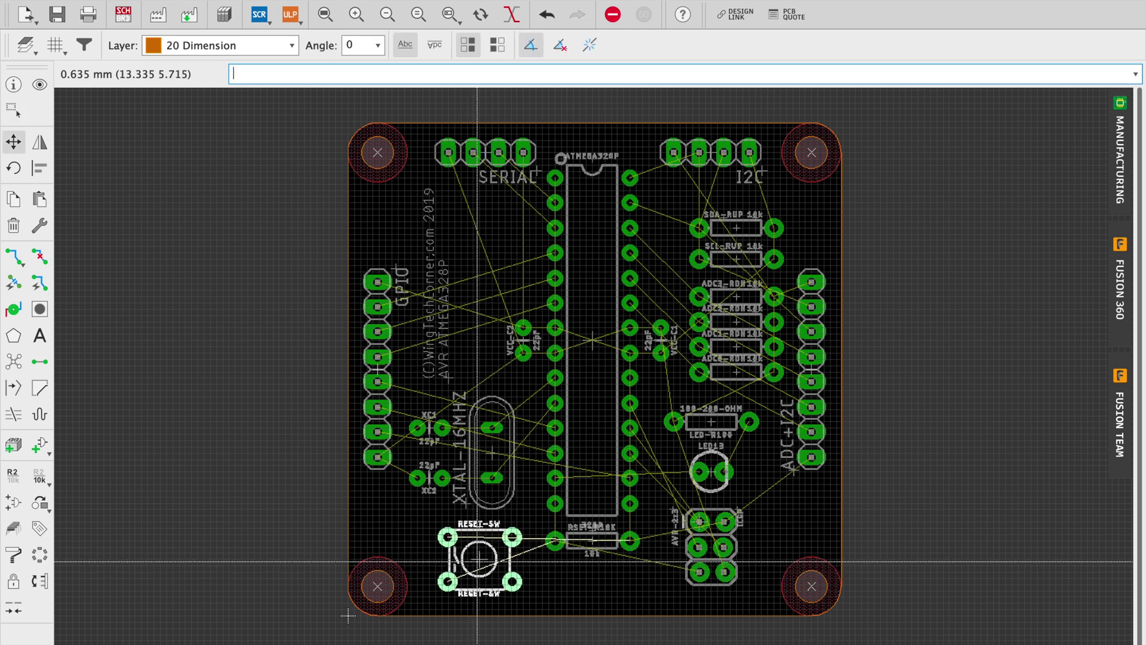